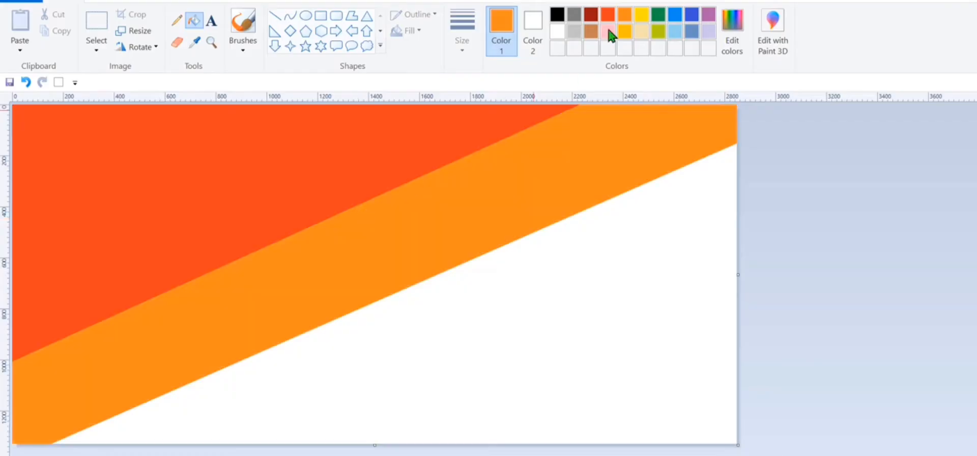
# - Fill the white lower area with gold, then divide off its lower-right corner with a yellow diagonal line and fill that corner yellow
pyautogui.click(625, 31)
pyautogui.click(633, 255)
pyautogui.click(642, 14)
pyautogui.click(281, 15)
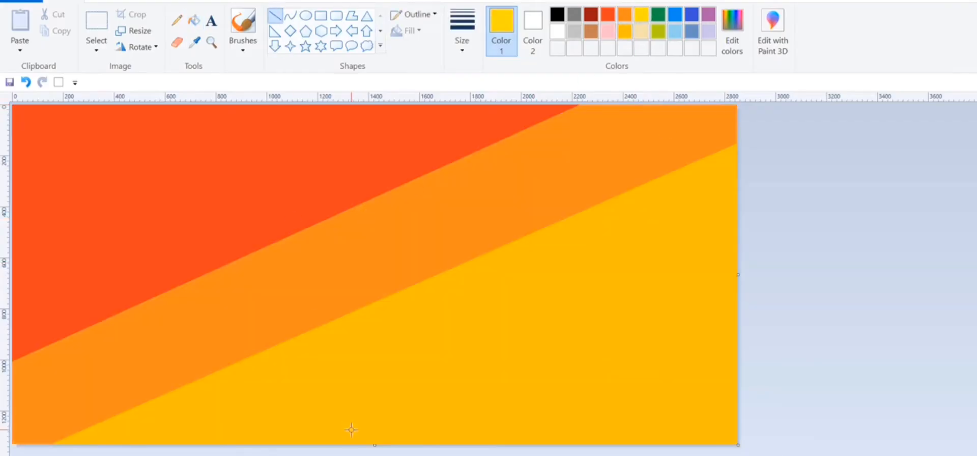
pyautogui.moveTo(351, 431); pyautogui.dragTo(803, 247)
pyautogui.click(194, 21)
pyautogui.click(591, 362)
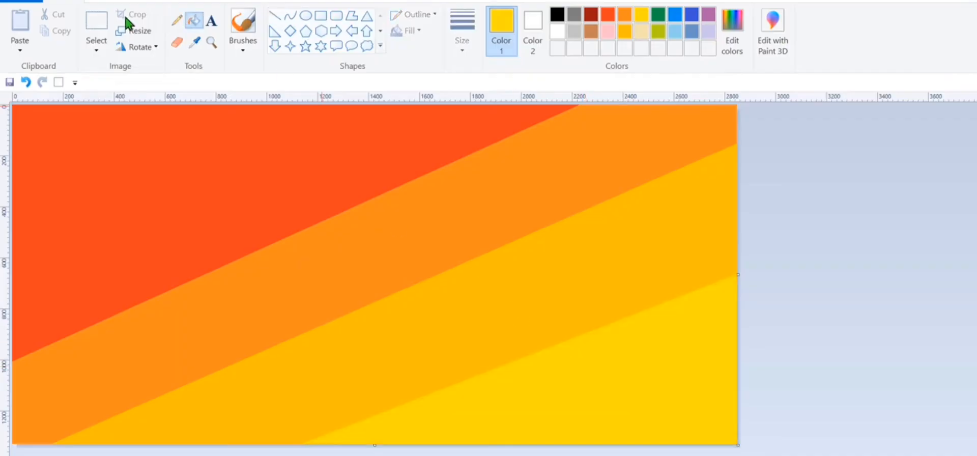
# - Shrink the image to 5 pixels wide with the aspect ratio unlocked and the height kept at 1330 pixels
pyautogui.click(133, 30)
pyautogui.click(162, 98)
pyautogui.press('BackSpace')
pyautogui.press('BackSpace')
pyautogui.press('BackSpace')
pyautogui.press('BackSpace')
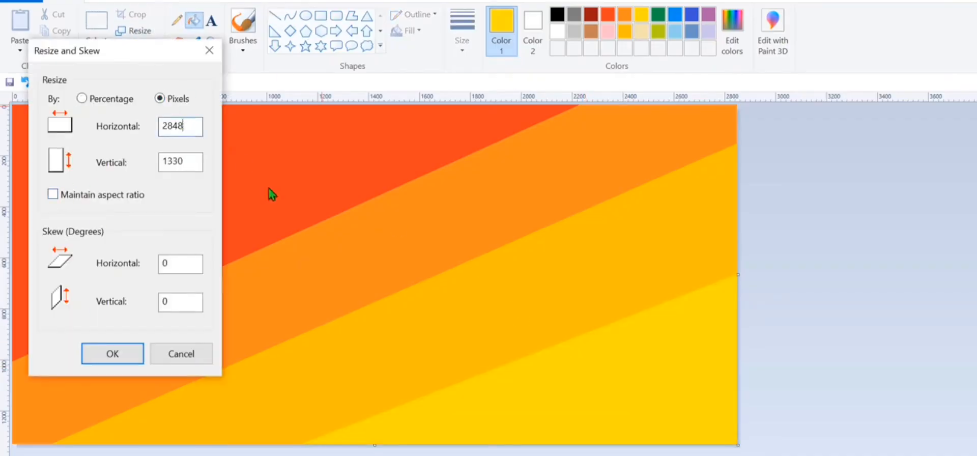
pyautogui.write('5')
pyautogui.click(113, 354)
# - Stretch the narrow image back to 2848 pixels wide, with the aspect ratio unlocked and the height kept at 1330 pixels
pyautogui.click(136, 31)
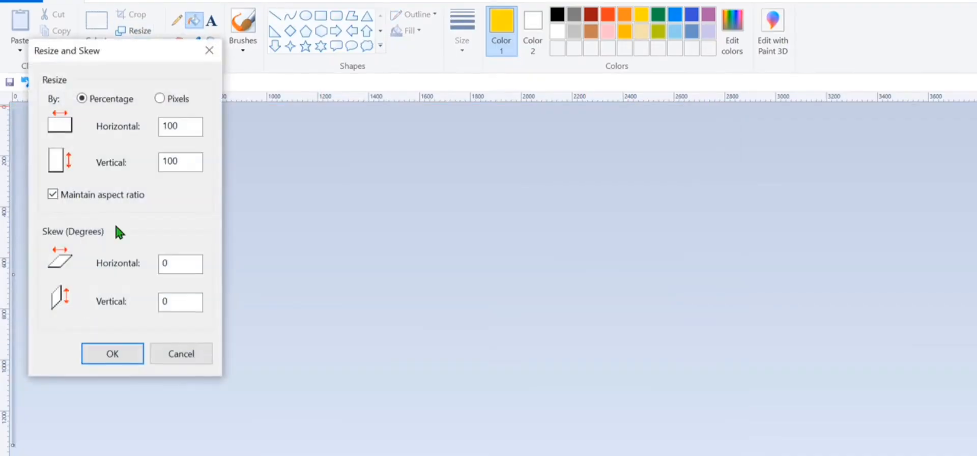
pyautogui.click(53, 194)
pyautogui.click(160, 98)
pyautogui.click(180, 126)
pyautogui.press('BackSpace')
pyautogui.write('2848')
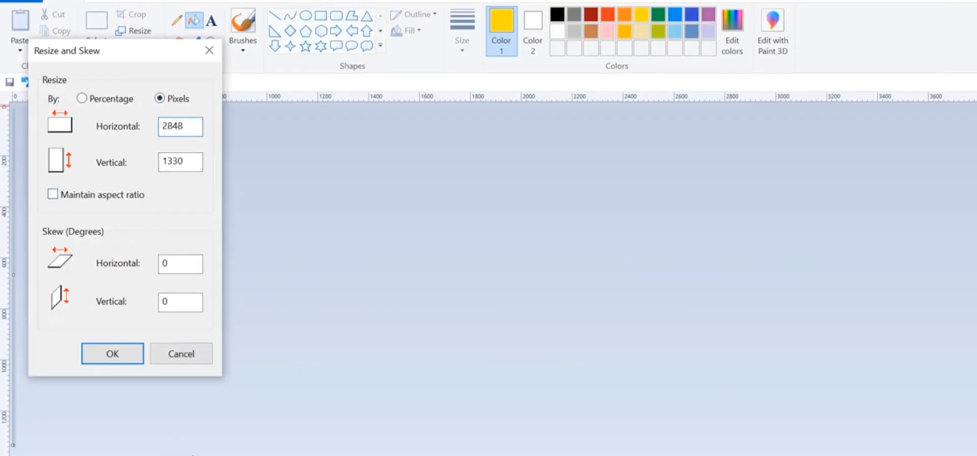
pyautogui.click(114, 355)
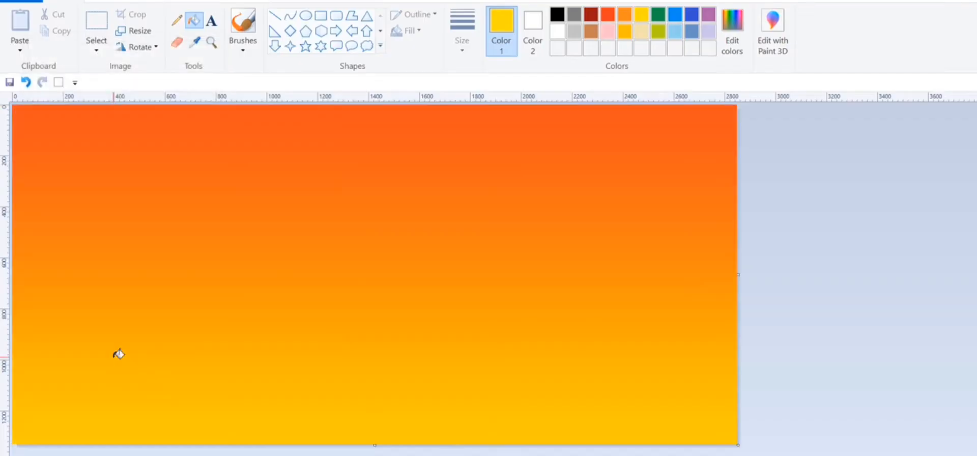
# - Brush a wavy black ground outline across the lower sky, with a small hump, sloping down to the canvas's bottom-right corner
pyautogui.click(243, 23)
pyautogui.click(558, 15)
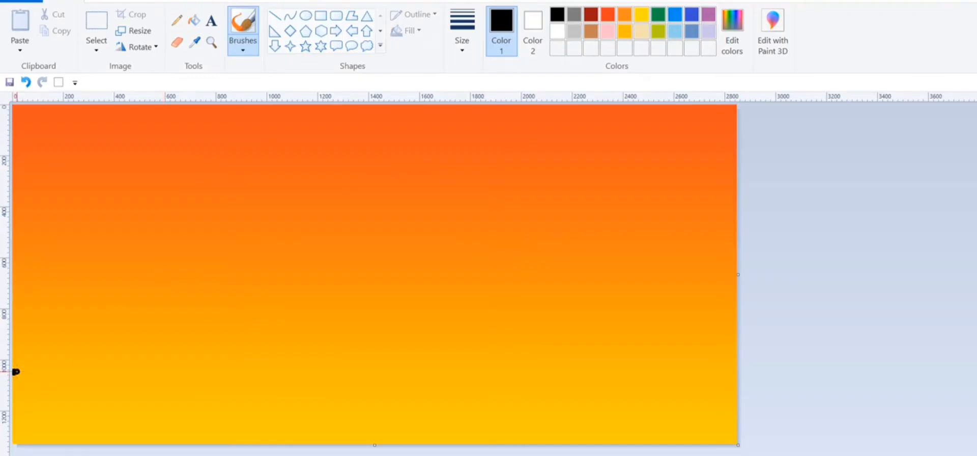
pyautogui.moveTo(16, 372)
pyautogui.mouseDown()
pyautogui.moveTo(160, 392)
pyautogui.moveTo(257, 384)
pyautogui.moveTo(299, 407)
pyautogui.moveTo(733, 443)
pyautogui.mouseUp()
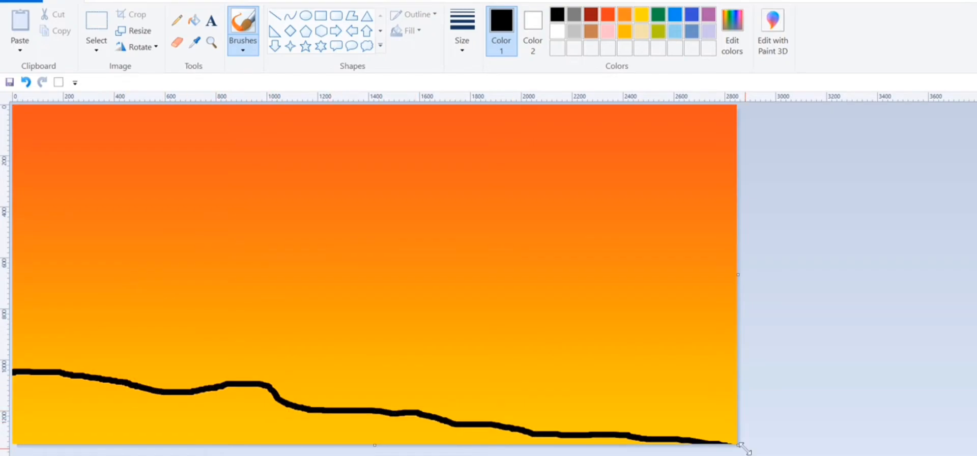
pyautogui.click(25, 82)
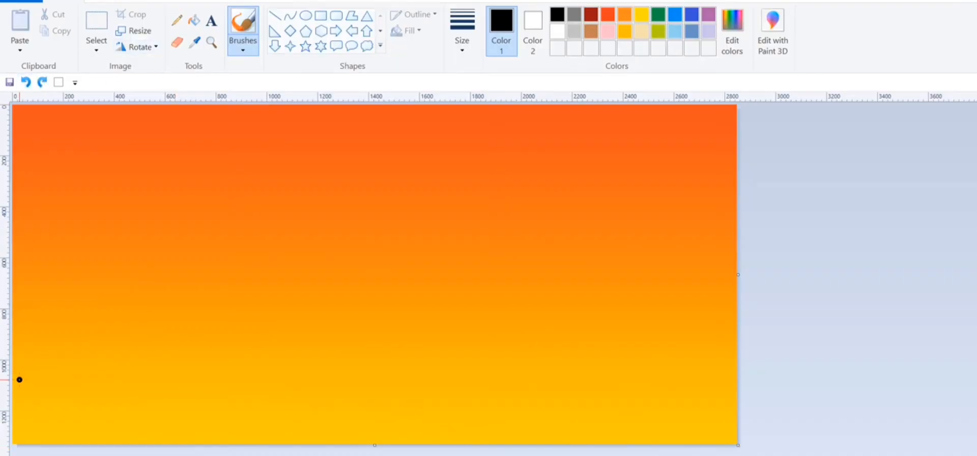
pyautogui.moveTo(13, 364)
pyautogui.mouseDown()
pyautogui.moveTo(194, 386)
pyautogui.moveTo(263, 372)
pyautogui.moveTo(302, 390)
pyautogui.moveTo(610, 419)
pyautogui.moveTo(738, 443)
pyautogui.mouseUp()
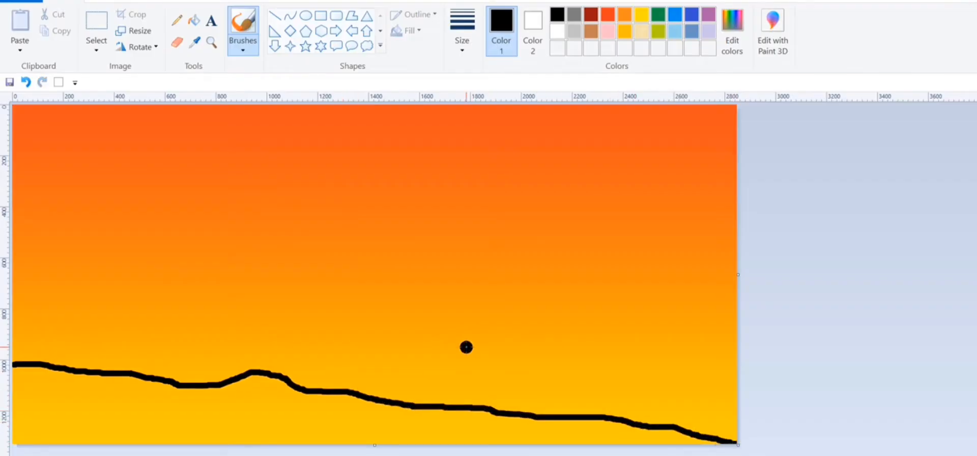
# - Paint the whole area beneath the ground outline solid black with a thicker brush to form the hill silhouette
pyautogui.moveTo(109, 400)
pyautogui.mouseDown()
pyautogui.moveTo(267, 428)
pyautogui.moveTo(134, 412)
pyautogui.moveTo(164, 435)
pyautogui.moveTo(45, 428)
pyautogui.moveTo(261, 434)
pyautogui.moveTo(295, 422)
pyautogui.moveTo(566, 439)
pyautogui.moveTo(476, 421)
pyautogui.moveTo(718, 442)
pyautogui.moveTo(558, 425)
pyautogui.moveTo(648, 433)
pyautogui.moveTo(611, 424)
pyautogui.moveTo(679, 448)
pyautogui.mouseUp()
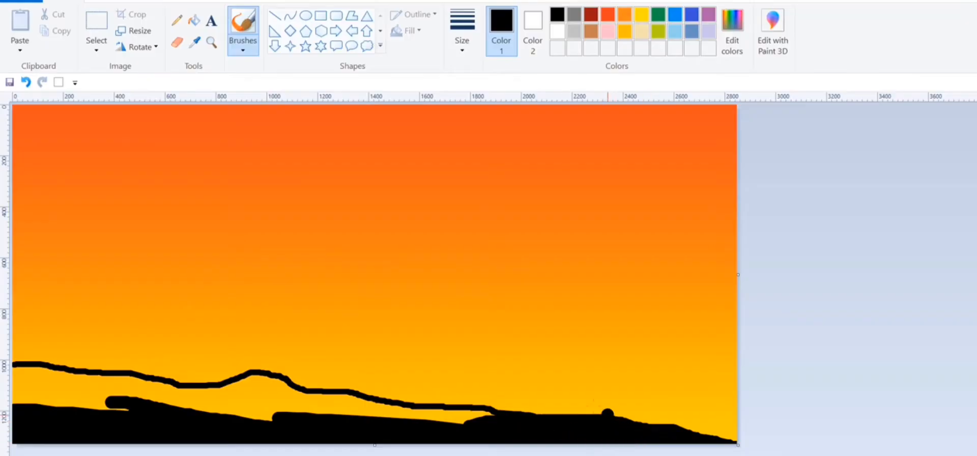
pyautogui.moveTo(238, 395)
pyautogui.mouseDown()
pyautogui.moveTo(312, 408)
pyautogui.moveTo(267, 408)
pyautogui.moveTo(426, 425)
pyautogui.moveTo(321, 408)
pyautogui.moveTo(456, 415)
pyautogui.mouseUp()
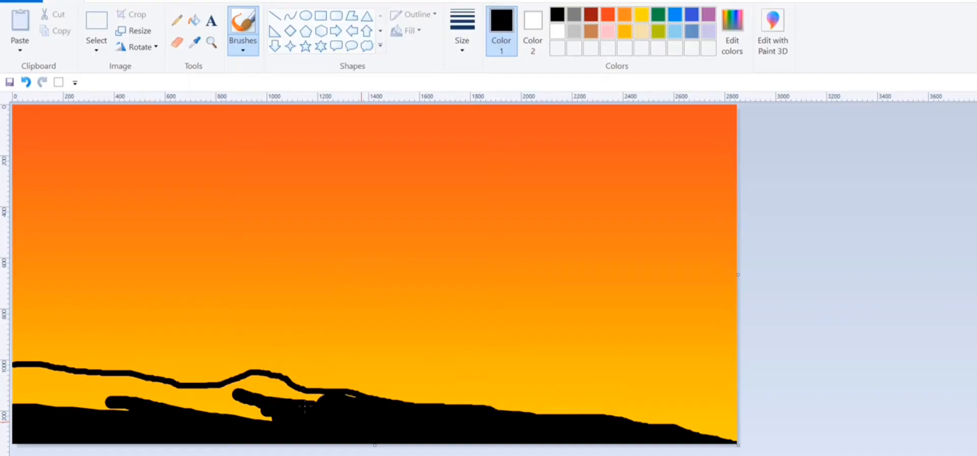
pyautogui.moveTo(304, 407)
pyautogui.mouseDown()
pyautogui.moveTo(237, 385)
pyautogui.moveTo(279, 380)
pyautogui.moveTo(306, 395)
pyautogui.moveTo(354, 399)
pyautogui.moveTo(221, 391)
pyautogui.moveTo(291, 398)
pyautogui.moveTo(272, 395)
pyautogui.mouseUp()
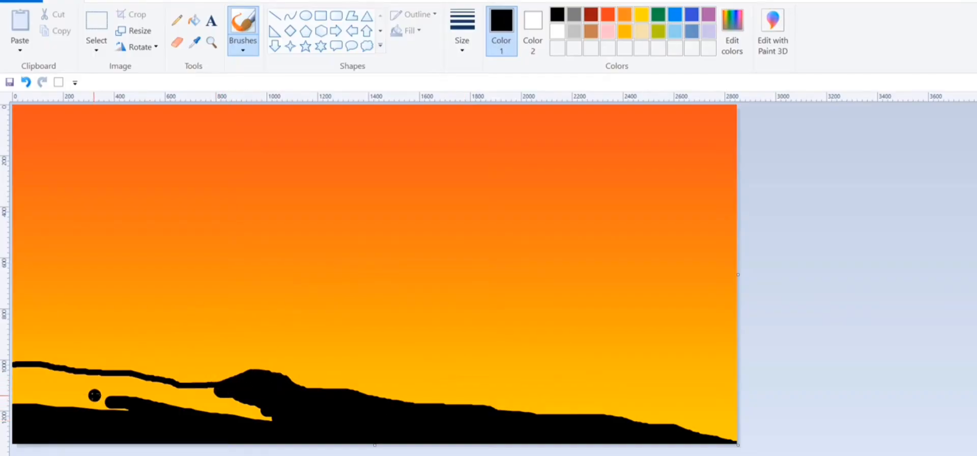
pyautogui.moveTo(39, 382)
pyautogui.mouseDown()
pyautogui.moveTo(112, 412)
pyautogui.moveTo(16, 370)
pyautogui.moveTo(112, 387)
pyautogui.moveTo(93, 393)
pyautogui.moveTo(95, 376)
pyautogui.moveTo(212, 391)
pyautogui.moveTo(135, 394)
pyautogui.moveTo(128, 386)
pyautogui.moveTo(251, 398)
pyautogui.moveTo(162, 402)
pyautogui.moveTo(265, 417)
pyautogui.mouseUp()
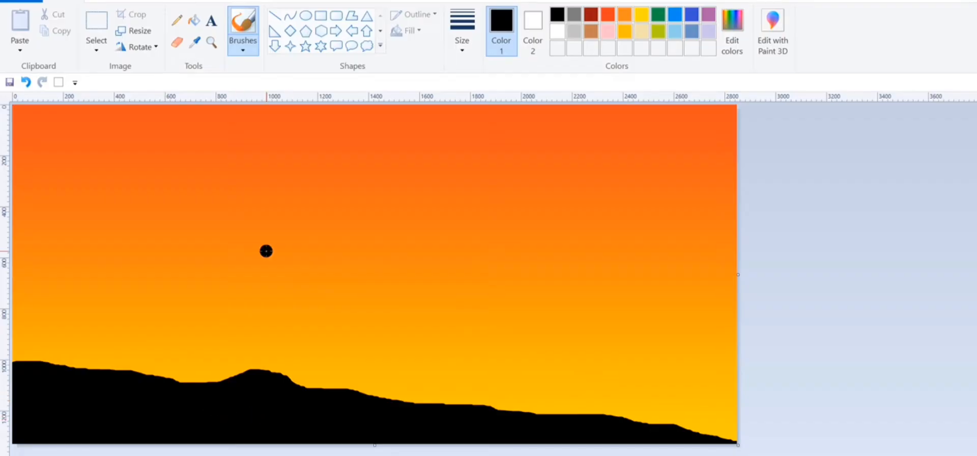
# - Try to outline a forked tree trunk at the hill's left end with two curved black strokes using a textured brush
pyautogui.click(255, 41)
pyautogui.click(254, 93)
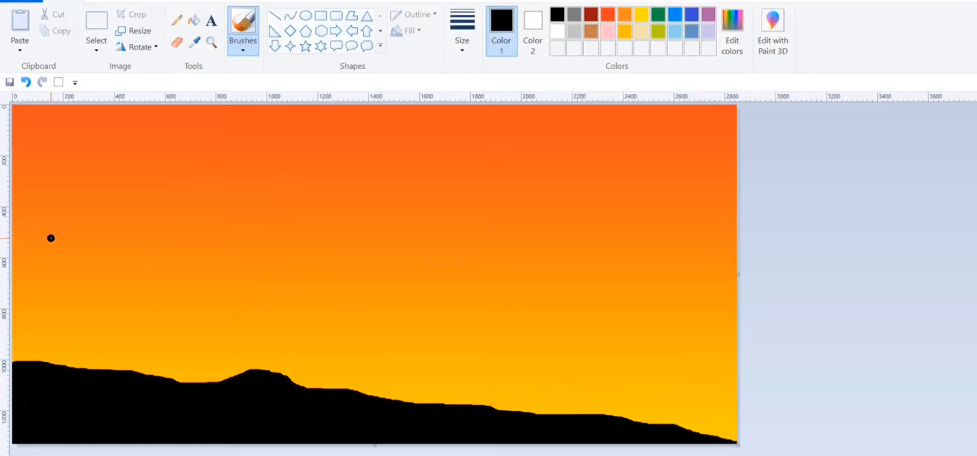
pyautogui.moveTo(49, 223)
pyautogui.mouseDown()
pyautogui.moveTo(64, 278)
pyautogui.moveTo(43, 363)
pyautogui.mouseUp()
pyautogui.click(26, 82)
pyautogui.moveTo(46, 220)
pyautogui.mouseDown()
pyautogui.moveTo(57, 273)
pyautogui.moveTo(43, 363)
pyautogui.mouseUp()
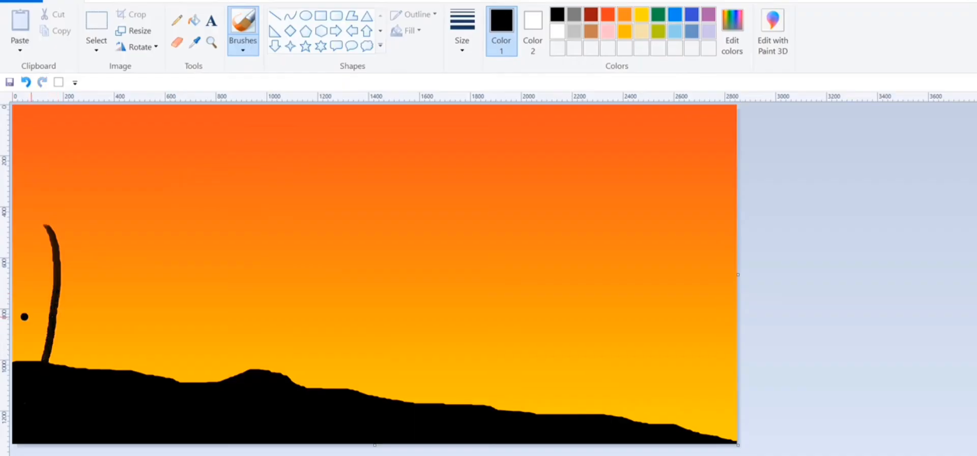
pyautogui.click(25, 82)
pyautogui.moveTo(44, 244)
pyautogui.mouseDown()
pyautogui.moveTo(61, 282)
pyautogui.moveTo(57, 371)
pyautogui.mouseUp()
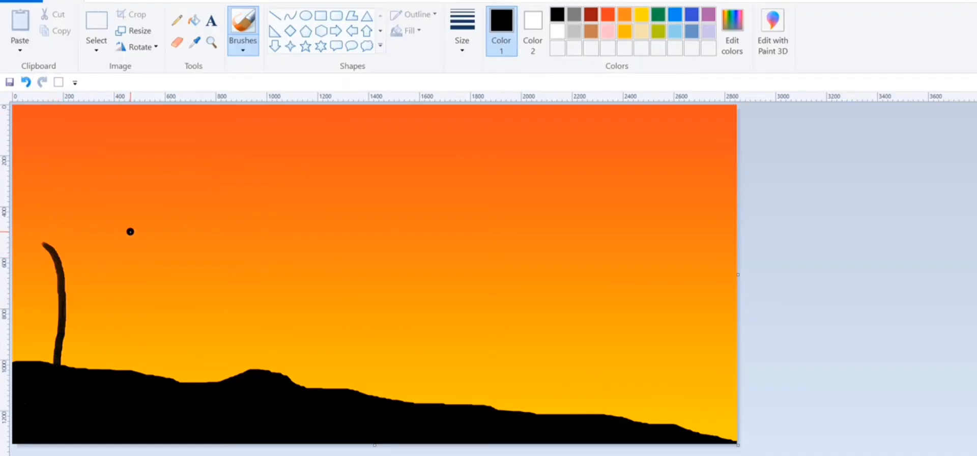
pyautogui.moveTo(159, 201)
pyautogui.mouseDown()
pyautogui.moveTo(107, 266)
pyautogui.moveTo(86, 364)
pyautogui.mouseUp()
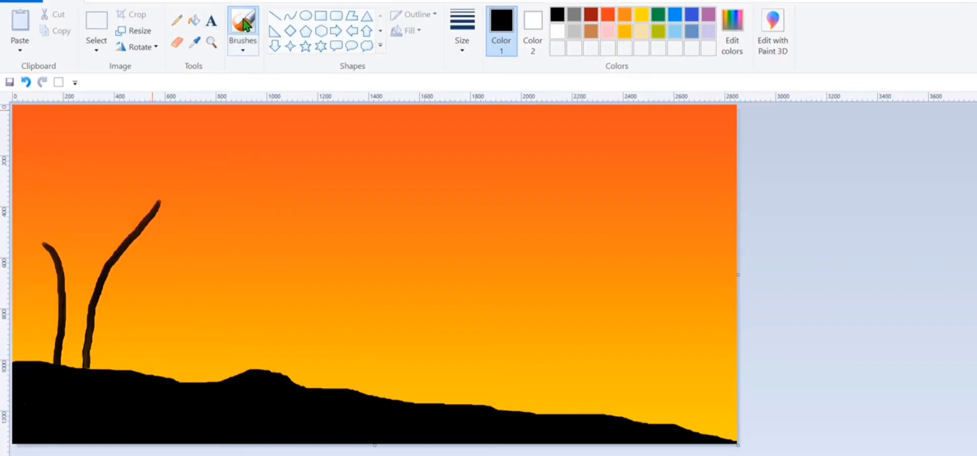
# - Try to fill in the tree trunk and fork with a solid round brush and widen the trunk's base on both sides
pyautogui.click(242, 47)
pyautogui.click(246, 74)
pyautogui.moveTo(73, 287)
pyautogui.mouseDown()
pyautogui.moveTo(69, 342)
pyautogui.moveTo(88, 296)
pyautogui.moveTo(79, 364)
pyautogui.moveTo(68, 345)
pyautogui.moveTo(64, 368)
pyautogui.mouseUp()
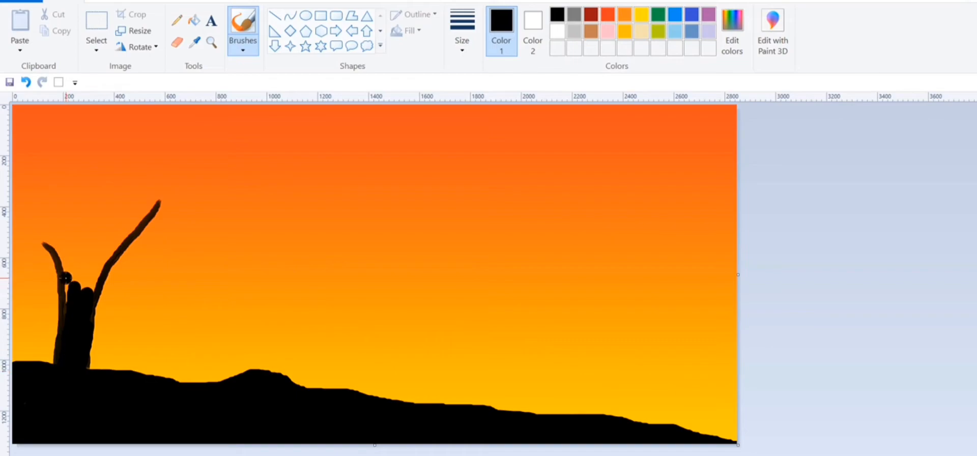
pyautogui.moveTo(66, 277); pyautogui.dragTo(68, 312)
pyautogui.moveTo(104, 265)
pyautogui.mouseDown()
pyautogui.moveTo(81, 284)
pyautogui.moveTo(97, 278)
pyautogui.moveTo(90, 295)
pyautogui.moveTo(77, 275)
pyautogui.mouseUp()
pyautogui.moveTo(55, 249); pyautogui.dragTo(75, 287)
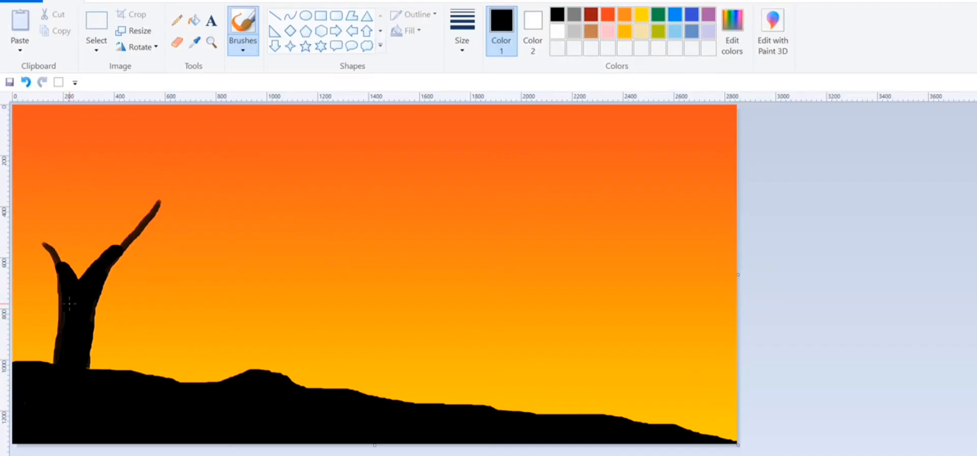
pyautogui.moveTo(50, 312)
pyautogui.mouseDown()
pyautogui.moveTo(60, 305)
pyautogui.moveTo(54, 331)
pyautogui.moveTo(65, 342)
pyautogui.moveTo(44, 364)
pyautogui.mouseUp()
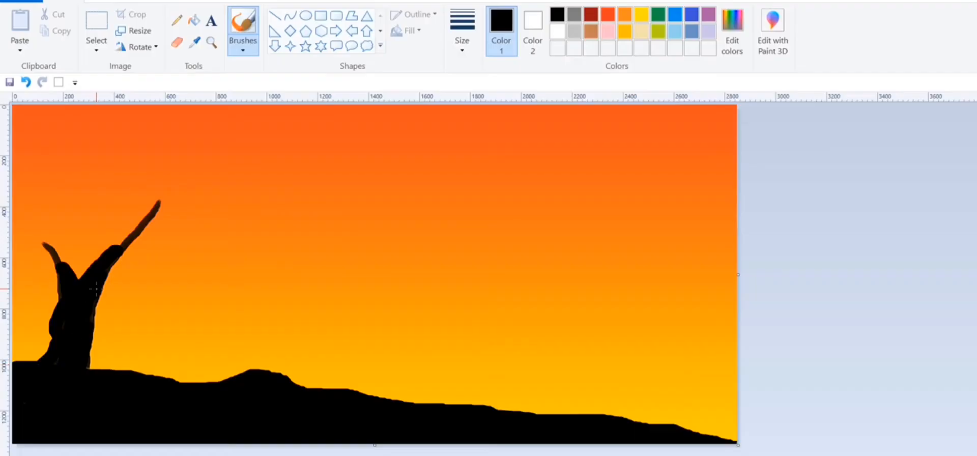
pyautogui.moveTo(101, 288); pyautogui.dragTo(93, 366)
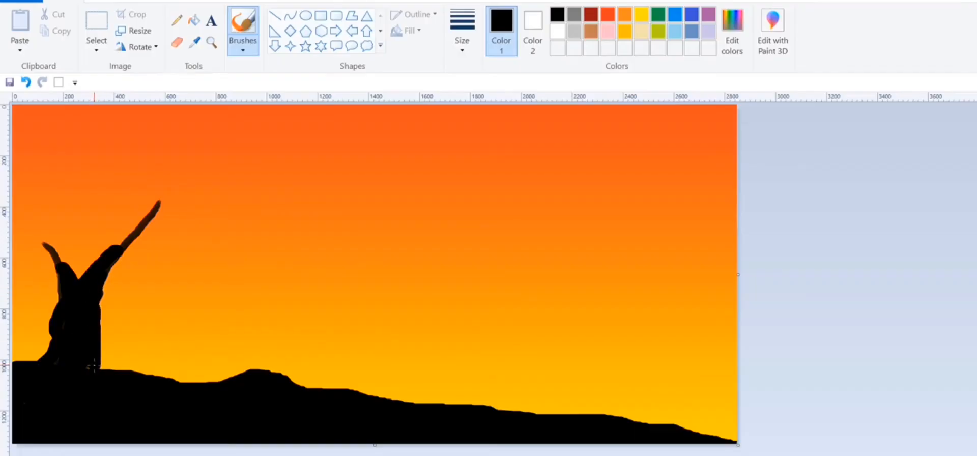
# - Undo all the tree strokes back to the bare hill silhouette
pyautogui.click(26, 82)
pyautogui.click(25, 82)
pyautogui.click(26, 82)
pyautogui.click(25, 82)
pyautogui.click(25, 82)
pyautogui.click(26, 82)
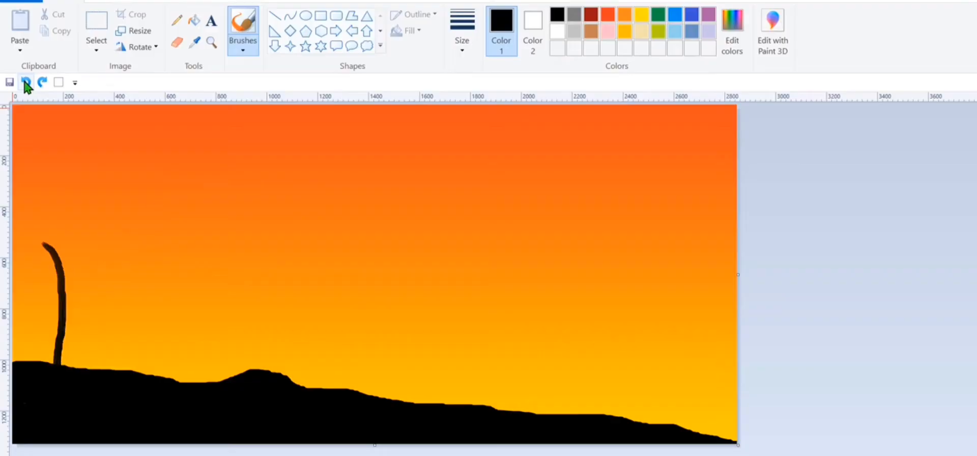
pyautogui.click(26, 82)
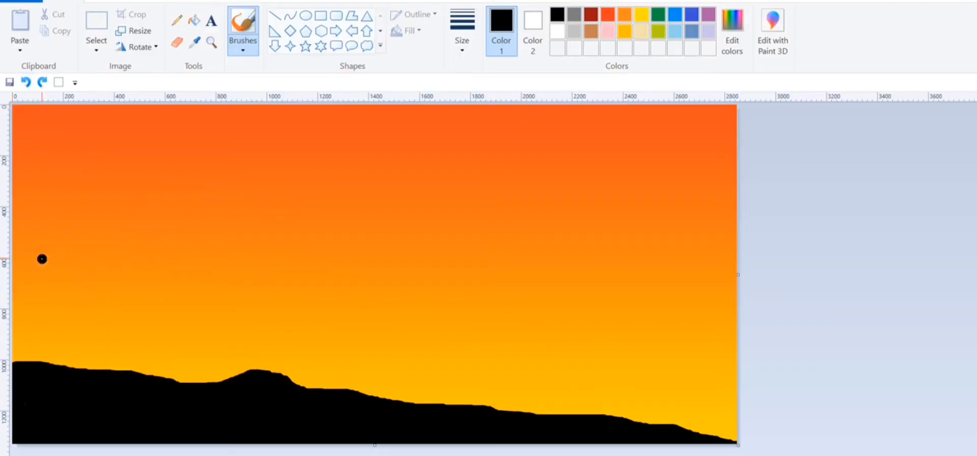
# - Paint a forked black tree trunk with two spreading limbs at the hill's left end, filled solid and flared at the base
pyautogui.moveTo(39, 221)
pyautogui.mouseDown()
pyautogui.moveTo(64, 297)
pyautogui.moveTo(60, 364)
pyautogui.mouseUp()
pyautogui.moveTo(153, 196)
pyautogui.mouseDown()
pyautogui.moveTo(96, 270)
pyautogui.moveTo(81, 362)
pyautogui.mouseUp()
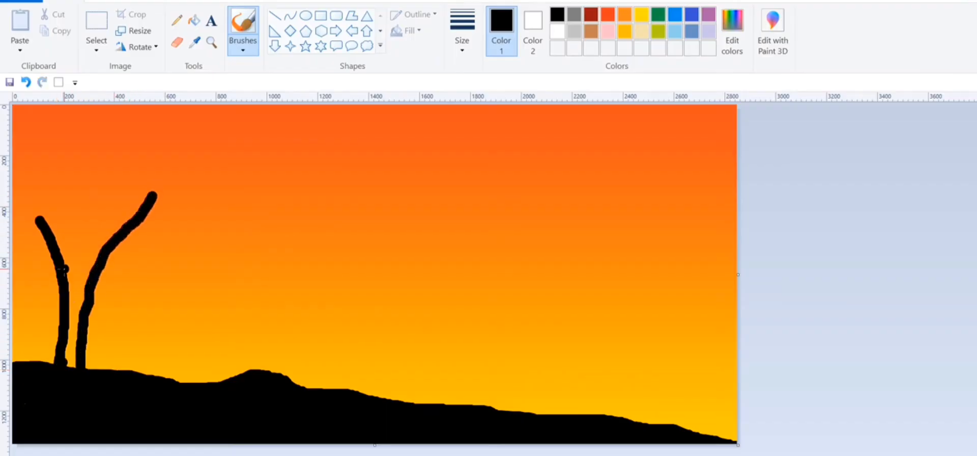
pyautogui.moveTo(65, 268); pyautogui.dragTo(79, 303)
pyautogui.moveTo(116, 233)
pyautogui.mouseDown()
pyautogui.moveTo(86, 271)
pyautogui.moveTo(79, 308)
pyautogui.moveTo(72, 285)
pyautogui.moveTo(73, 363)
pyautogui.mouseUp()
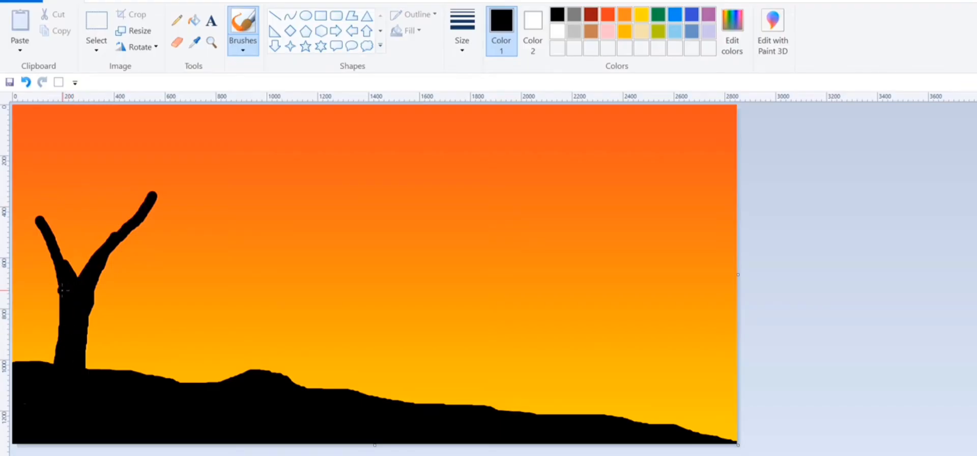
pyautogui.moveTo(64, 308)
pyautogui.mouseDown()
pyautogui.moveTo(61, 361)
pyautogui.moveTo(81, 307)
pyautogui.moveTo(81, 344)
pyautogui.moveTo(98, 377)
pyautogui.moveTo(66, 346)
pyautogui.moveTo(52, 365)
pyautogui.mouseUp()
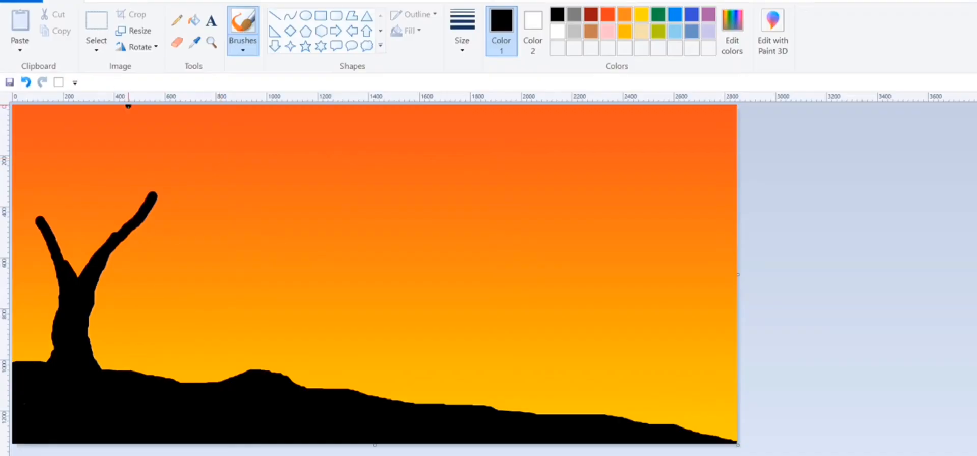
# - Thicken and smooth both main limbs of the tree where they rise from the fork
pyautogui.moveTo(57, 240); pyautogui.dragTo(72, 279)
pyautogui.moveTo(58, 246)
pyautogui.mouseDown()
pyautogui.moveTo(79, 280)
pyautogui.moveTo(149, 196)
pyautogui.moveTo(131, 209)
pyautogui.mouseUp()
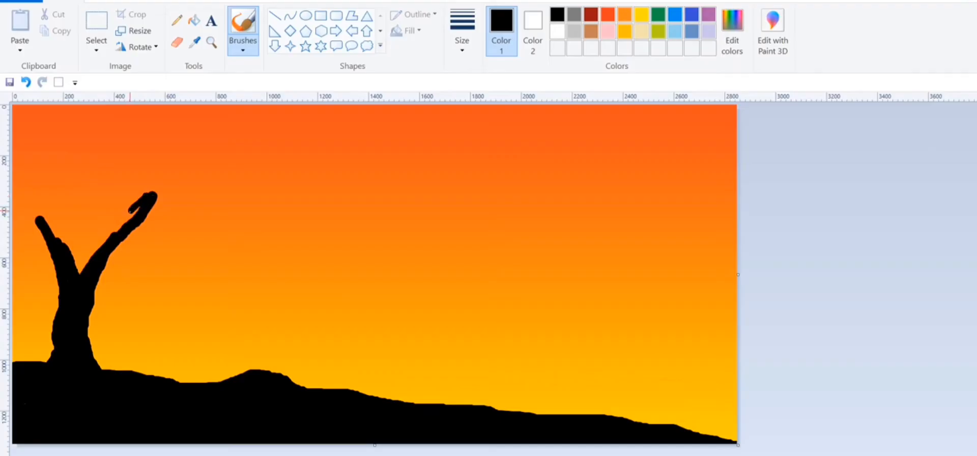
pyautogui.click(25, 82)
pyautogui.moveTo(121, 226); pyautogui.dragTo(77, 272)
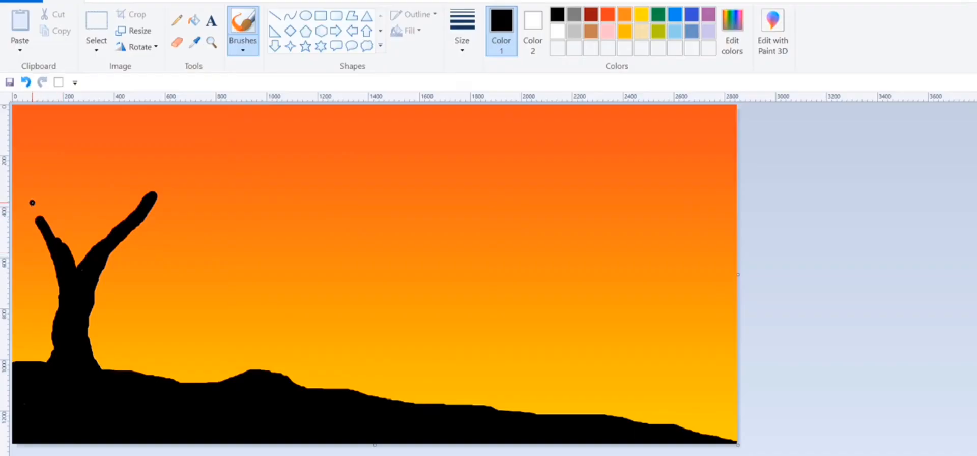
pyautogui.moveTo(41, 220); pyautogui.dragTo(62, 245)
# - Extend both main limbs with tapering strokes, the right one up towards the top and the left one out to the canvas's left edge
pyautogui.moveTo(185, 130); pyautogui.dragTo(149, 192)
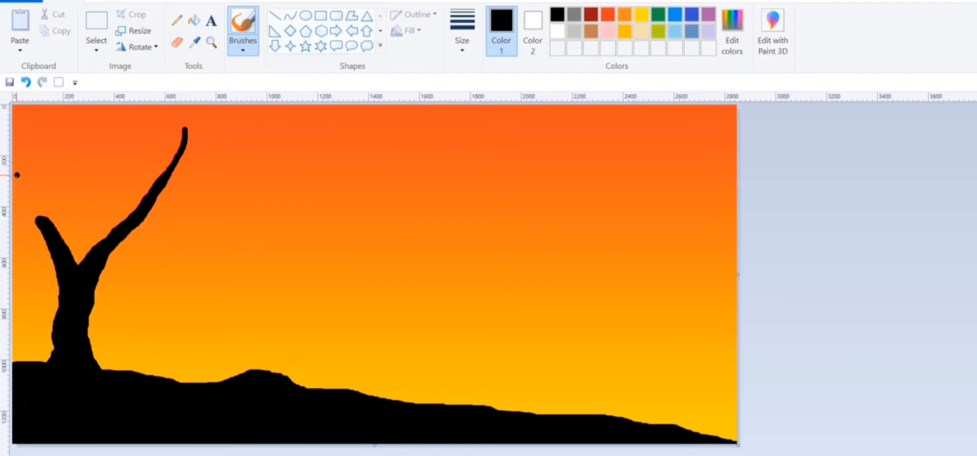
pyautogui.moveTo(14, 176); pyautogui.dragTo(47, 222)
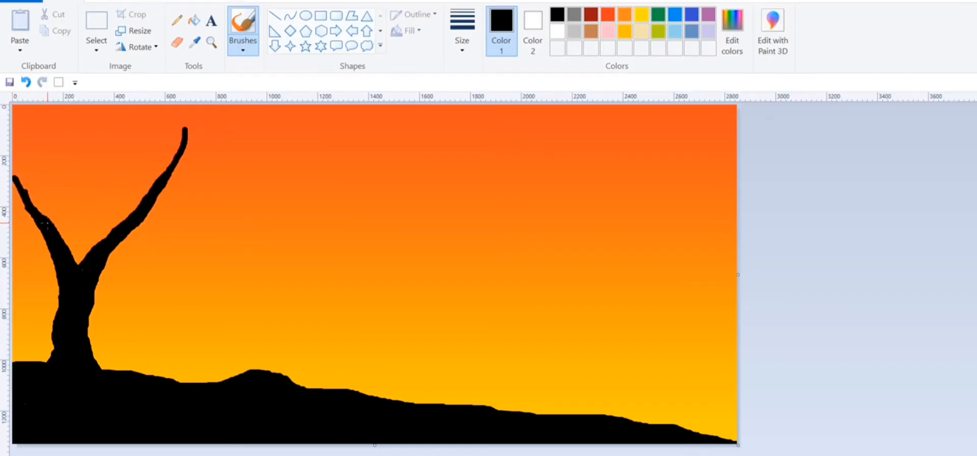
pyautogui.moveTo(14, 175); pyautogui.dragTo(36, 215)
# - Lengthen the right limb to the canvas's top edge and add thin side branches to both limbs, including a long one curving far right
pyautogui.moveTo(18, 107)
pyautogui.mouseDown()
pyautogui.moveTo(44, 161)
pyautogui.moveTo(51, 209)
pyautogui.mouseUp()
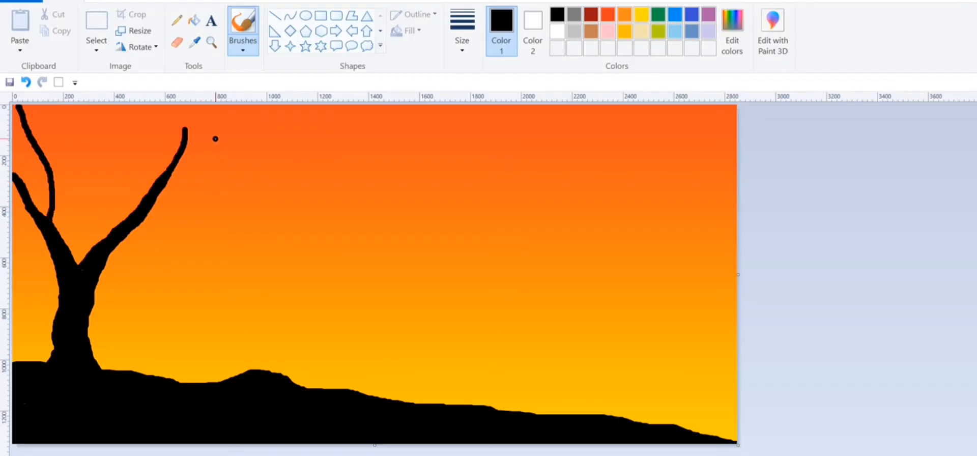
pyautogui.moveTo(183, 106); pyautogui.dragTo(183, 128)
pyautogui.moveTo(64, 107); pyautogui.dragTo(51, 163)
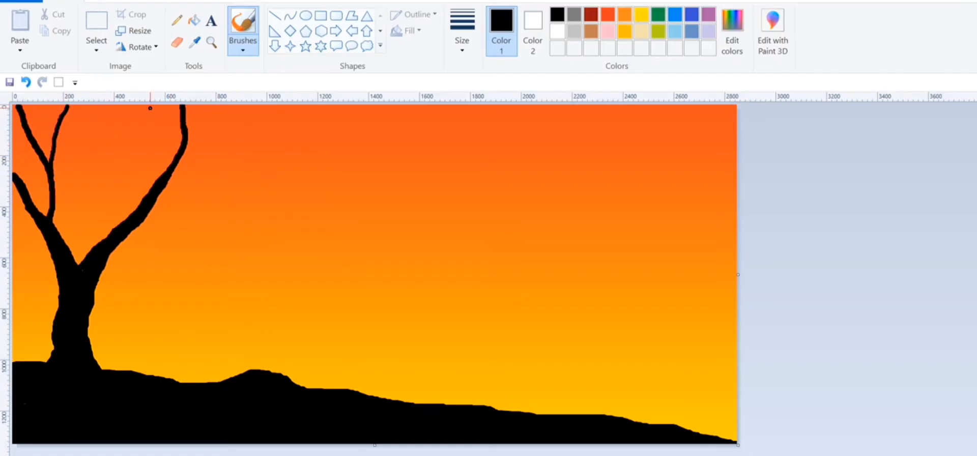
pyautogui.moveTo(127, 105); pyautogui.dragTo(146, 200)
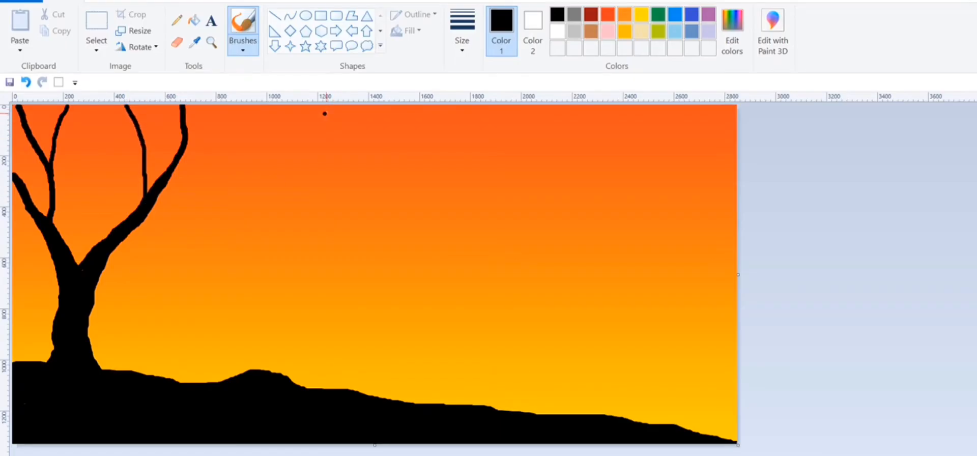
pyautogui.moveTo(326, 111)
pyautogui.mouseDown()
pyautogui.moveTo(291, 171)
pyautogui.moveTo(241, 198)
pyautogui.moveTo(123, 230)
pyautogui.mouseUp()
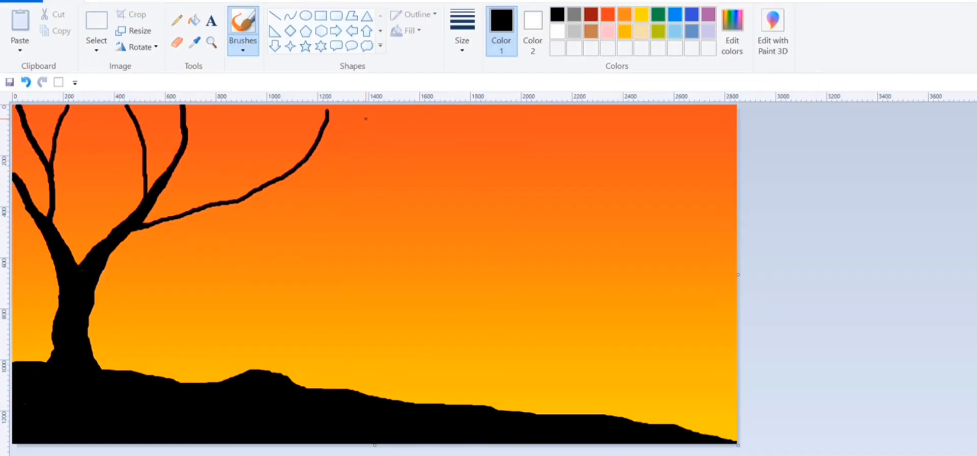
# - Add three thin black side branches to the tree's long far-right branch and extend its tip to the canvas's top edge
pyautogui.moveTo(370, 109); pyautogui.dragTo(298, 167)
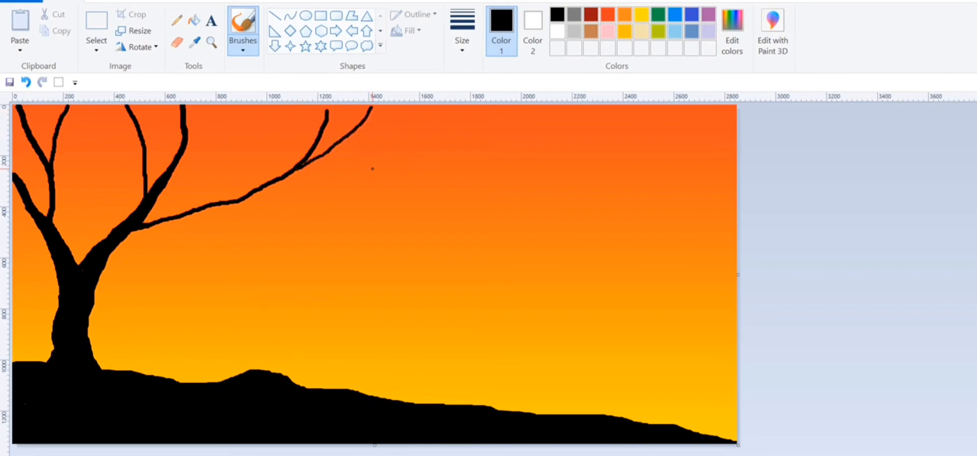
pyautogui.moveTo(402, 158)
pyautogui.mouseDown()
pyautogui.moveTo(284, 197)
pyautogui.moveTo(246, 197)
pyautogui.mouseUp()
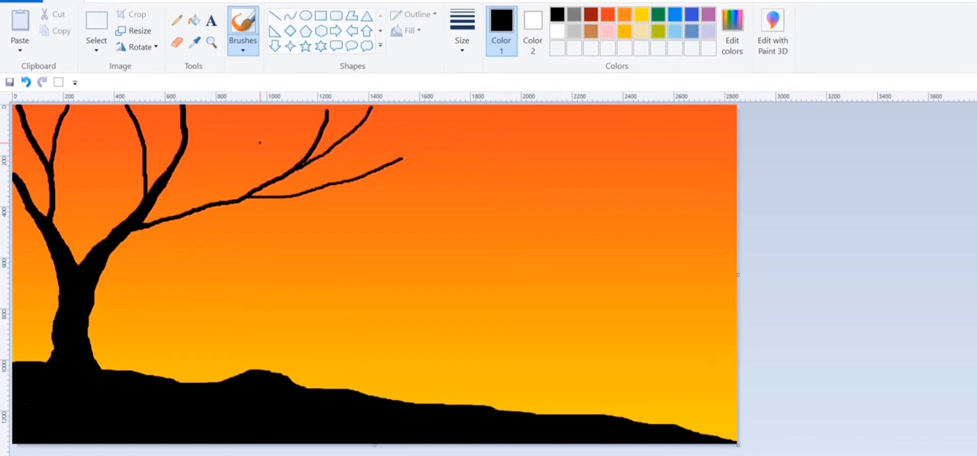
pyautogui.moveTo(255, 106)
pyautogui.mouseDown()
pyautogui.moveTo(238, 157)
pyautogui.moveTo(183, 213)
pyautogui.mouseUp()
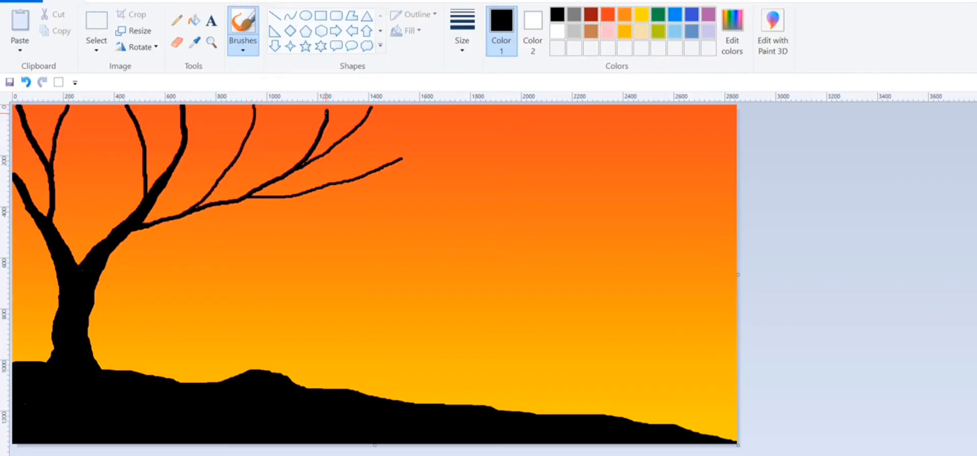
pyautogui.moveTo(326, 114); pyautogui.dragTo(329, 106)
# - Paint a short drooping branch under the base of the long branch and short side branches along the upper right limb
pyautogui.moveTo(234, 229); pyautogui.dragTo(183, 221)
pyautogui.moveTo(160, 109); pyautogui.dragTo(147, 151)
pyautogui.moveTo(233, 113); pyautogui.dragTo(156, 188)
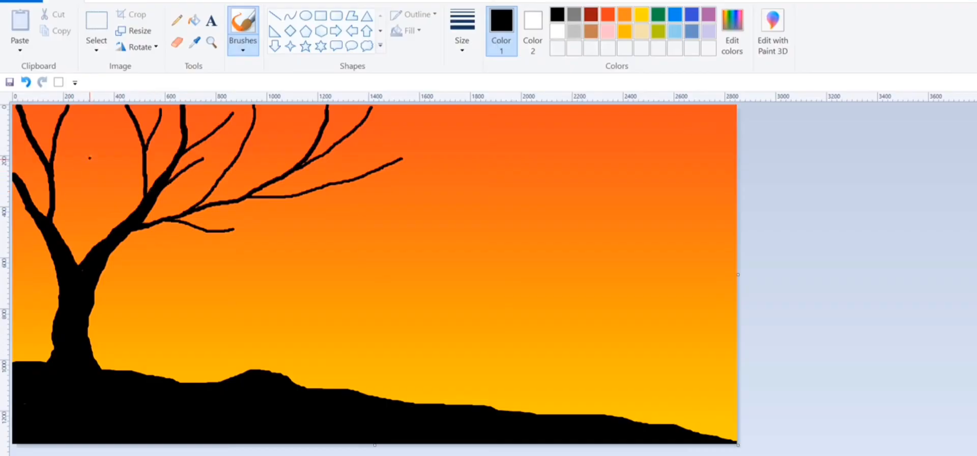
# - Paint a forked branch and a short twig in the gap between the two limbs, plus a stub on the left limb at the canvas edge
pyautogui.moveTo(90, 158); pyautogui.dragTo(101, 249)
pyautogui.moveTo(107, 189); pyautogui.dragTo(101, 203)
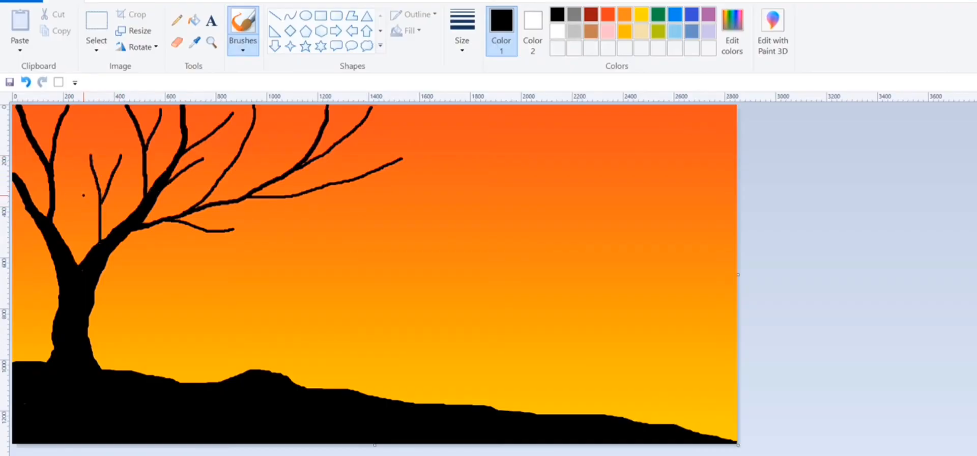
pyautogui.moveTo(72, 177); pyautogui.dragTo(98, 227)
pyautogui.moveTo(122, 188); pyautogui.dragTo(121, 224)
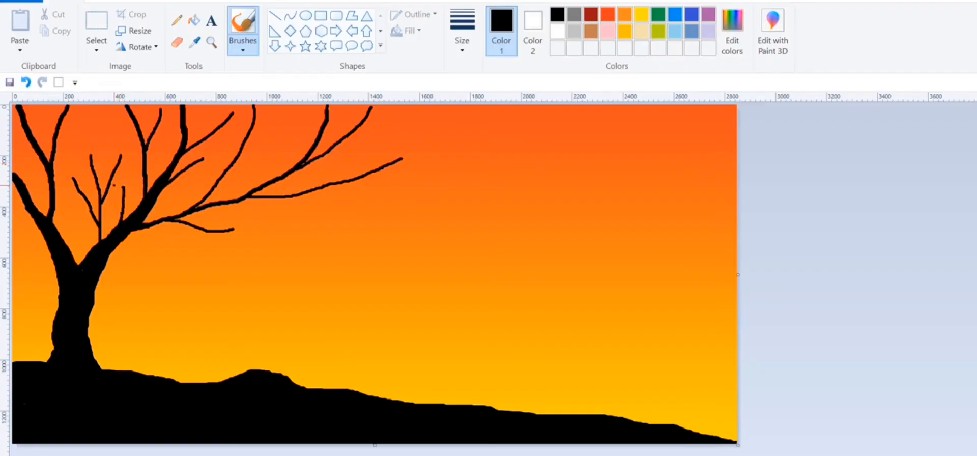
pyautogui.moveTo(25, 205); pyautogui.dragTo(8, 191)
# - Paint fine tapering black twigs with the Watercolour brush along the long far-right branch and its side branches
pyautogui.click(243, 46)
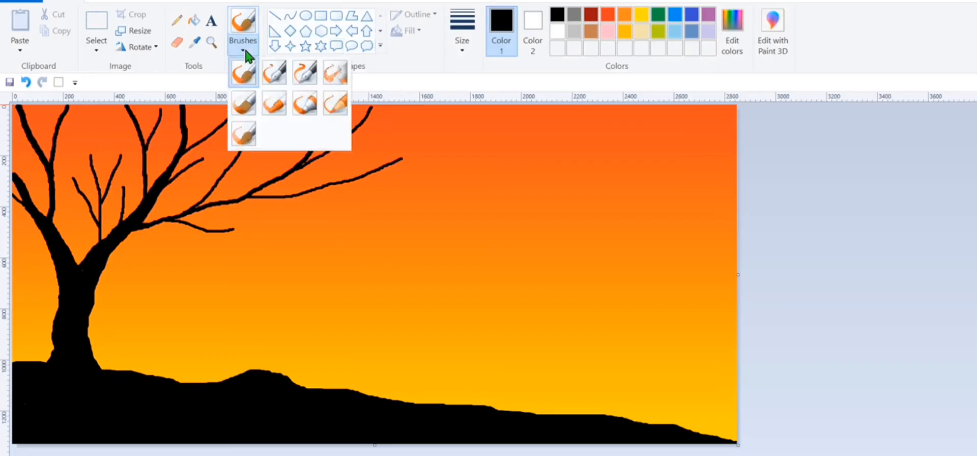
pyautogui.click(248, 143)
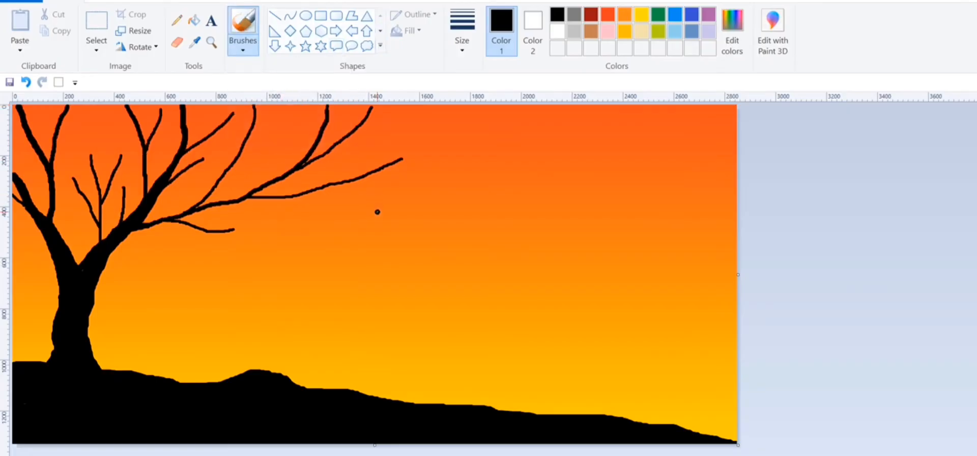
pyautogui.moveTo(359, 154)
pyautogui.mouseDown()
pyautogui.moveTo(334, 181)
pyautogui.moveTo(309, 179)
pyautogui.moveTo(276, 197)
pyautogui.mouseUp()
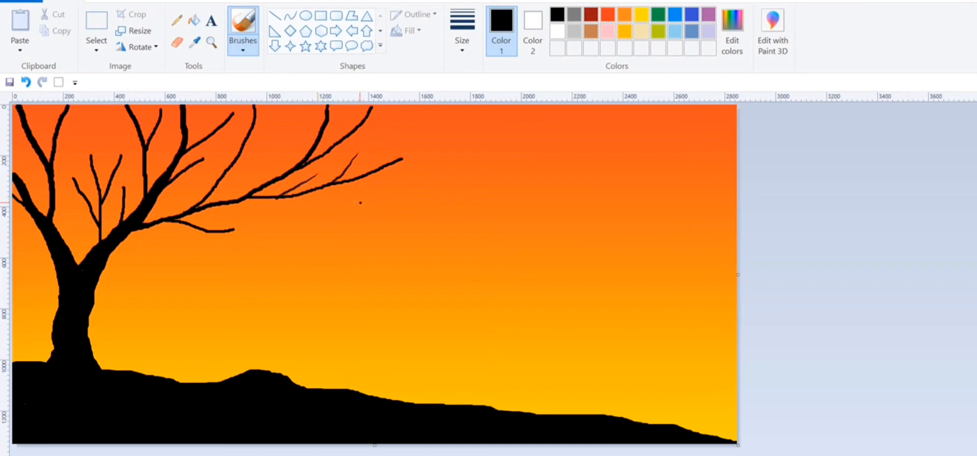
pyautogui.moveTo(360, 203); pyautogui.dragTo(301, 196)
pyautogui.moveTo(400, 180); pyautogui.dragTo(351, 181)
pyautogui.moveTo(279, 213); pyautogui.dragTo(247, 196)
pyautogui.moveTo(283, 145)
pyautogui.mouseDown()
pyautogui.moveTo(280, 154)
pyautogui.moveTo(283, 144)
pyautogui.mouseUp()
pyautogui.moveTo(304, 111); pyautogui.dragTo(309, 154)
pyautogui.moveTo(346, 112); pyautogui.dragTo(333, 148)
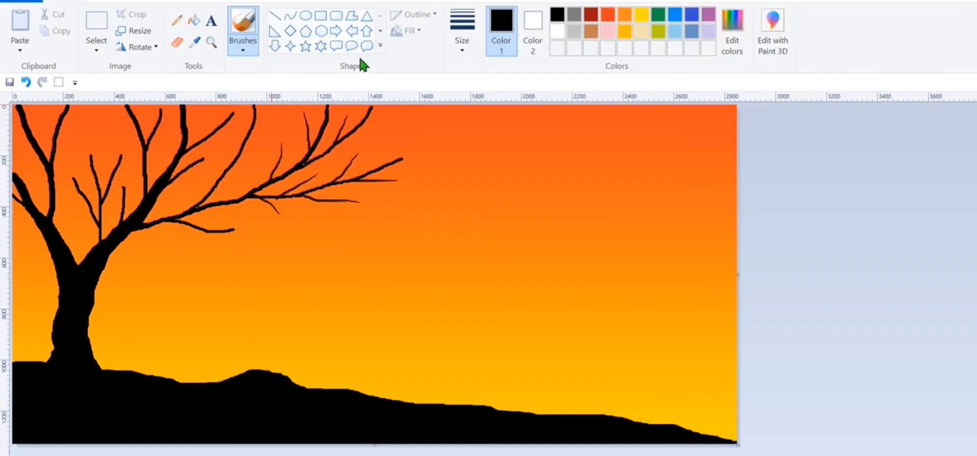
pyautogui.moveTo(403, 116); pyautogui.dragTo(354, 134)
# - Add fine twigs to the curved middle branch, the drooping branch and the side branches of the upper right limb
pyautogui.moveTo(237, 137); pyautogui.dragTo(233, 162)
pyautogui.moveTo(277, 108); pyautogui.dragTo(204, 202)
pyautogui.moveTo(206, 248)
pyautogui.mouseDown()
pyautogui.moveTo(186, 223)
pyautogui.moveTo(209, 228)
pyautogui.mouseUp()
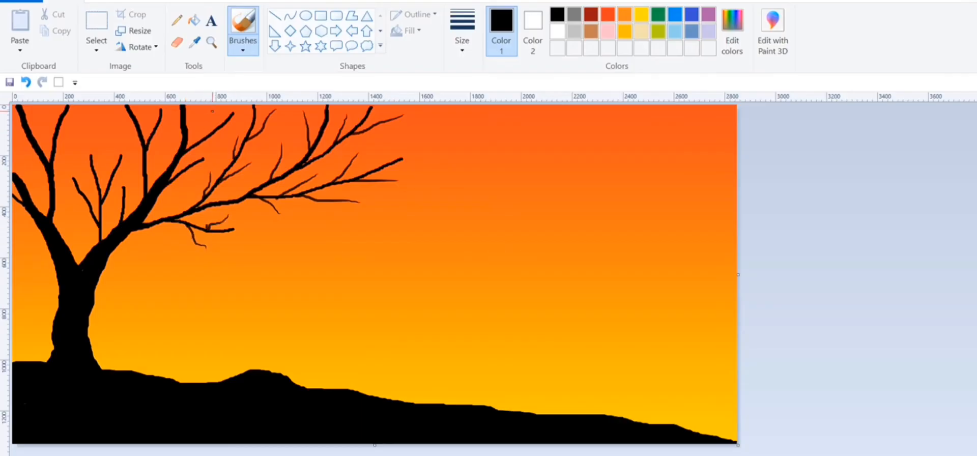
pyautogui.moveTo(210, 113)
pyautogui.mouseDown()
pyautogui.moveTo(194, 170)
pyautogui.moveTo(174, 180)
pyautogui.moveTo(188, 165)
pyautogui.mouseUp()
pyautogui.moveTo(171, 116); pyautogui.dragTo(187, 137)
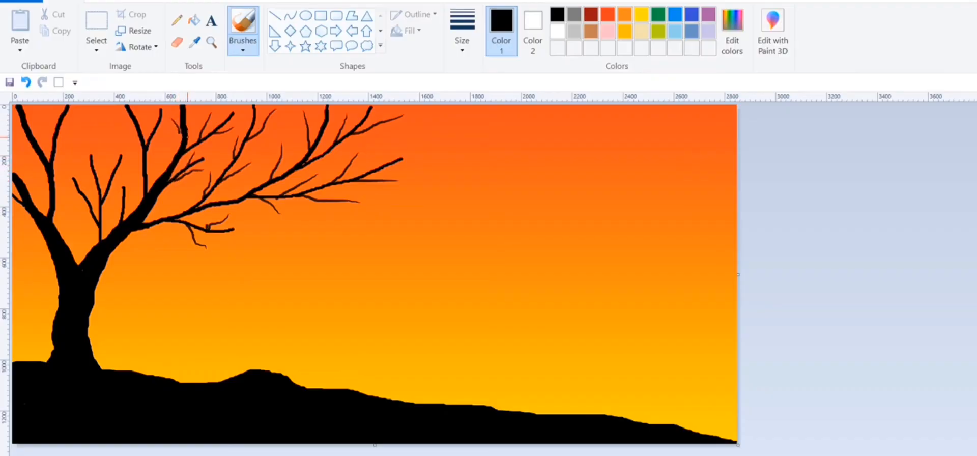
pyautogui.click(26, 82)
pyautogui.moveTo(172, 119); pyautogui.dragTo(185, 140)
pyautogui.moveTo(145, 111)
pyautogui.mouseDown()
pyautogui.moveTo(140, 135)
pyautogui.moveTo(154, 154)
pyautogui.moveTo(146, 174)
pyautogui.mouseUp()
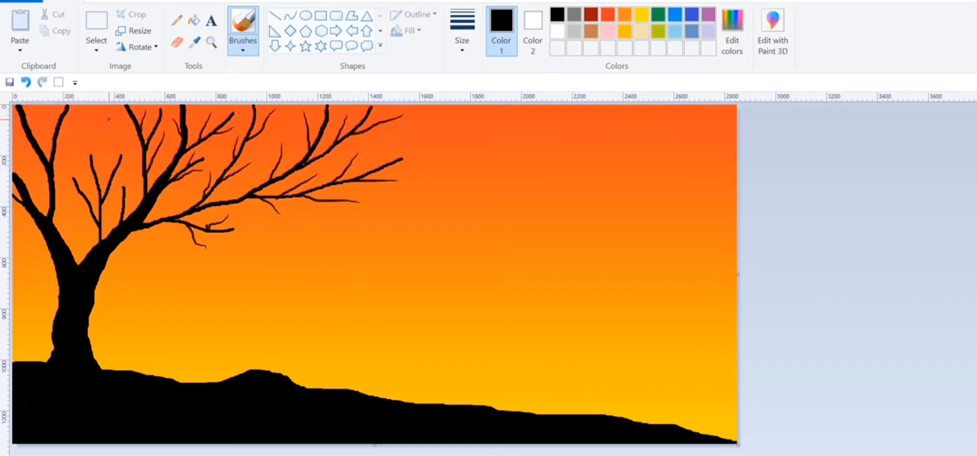
# - Add fine twigs to the small branches between the limbs and to the branches of the left limb
pyautogui.moveTo(108, 120)
pyautogui.mouseDown()
pyautogui.moveTo(143, 148)
pyautogui.moveTo(107, 161)
pyautogui.moveTo(108, 179)
pyautogui.moveTo(137, 181)
pyautogui.moveTo(123, 205)
pyautogui.mouseUp()
pyautogui.moveTo(84, 174); pyautogui.dragTo(85, 198)
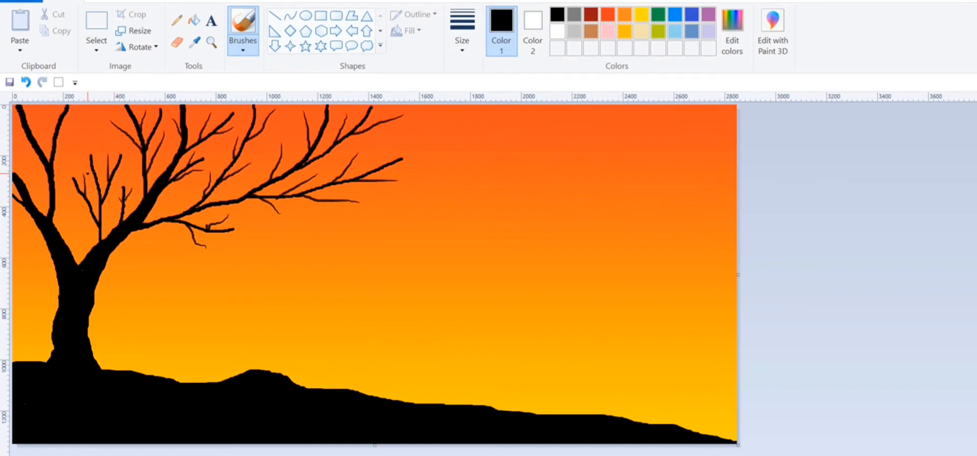
pyautogui.moveTo(83, 163); pyautogui.dragTo(92, 169)
pyautogui.moveTo(65, 199); pyautogui.dragTo(89, 214)
pyautogui.moveTo(38, 109)
pyautogui.mouseDown()
pyautogui.moveTo(33, 144)
pyautogui.moveTo(42, 145)
pyautogui.moveTo(48, 189)
pyautogui.mouseUp()
pyautogui.moveTo(78, 127)
pyautogui.mouseDown()
pyautogui.moveTo(50, 156)
pyautogui.moveTo(55, 171)
pyautogui.moveTo(30, 181)
pyautogui.moveTo(34, 202)
pyautogui.mouseUp()
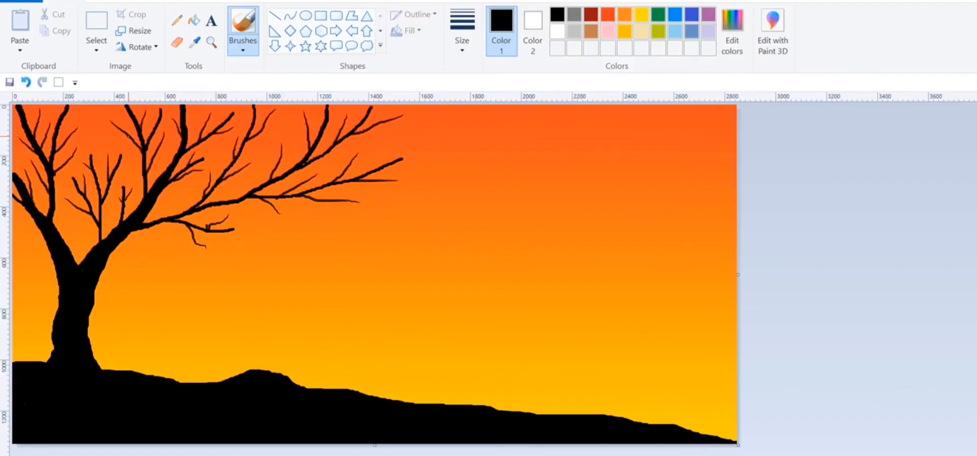
# - Draw a white, solid-filled, nearly round ellipse as the sun in the mid-height sky, slightly right of the canvas's centre
pyautogui.click(305, 15)
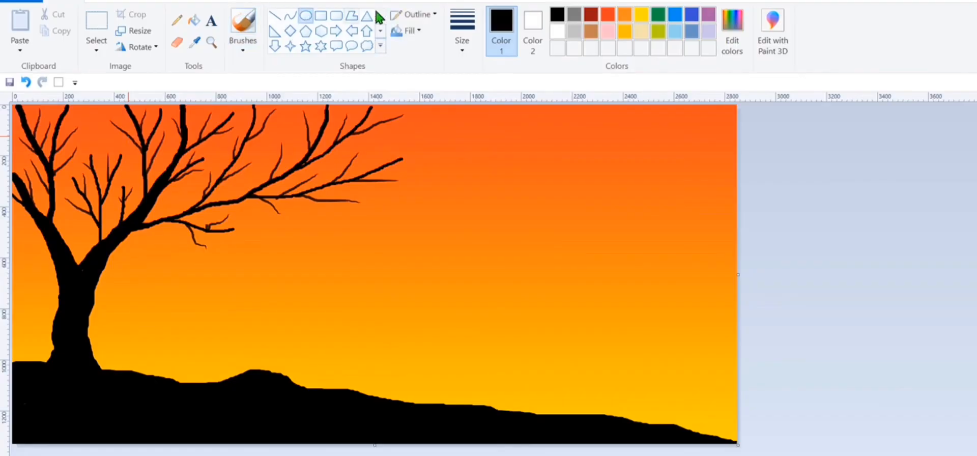
pyautogui.click(562, 28)
pyautogui.click(410, 31)
pyautogui.click(417, 66)
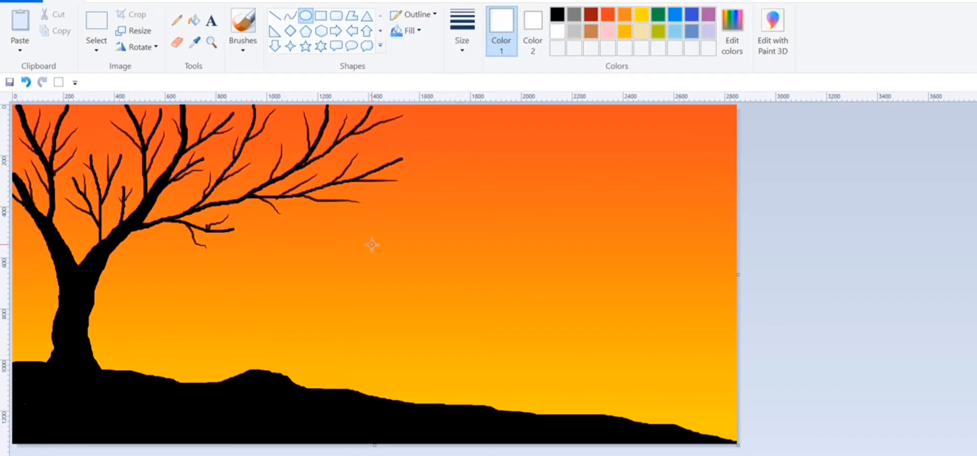
pyautogui.moveTo(359, 232)
pyautogui.mouseDown()
pyautogui.moveTo(392, 291)
pyautogui.moveTo(461, 331)
pyautogui.moveTo(453, 316)
pyautogui.mouseUp()
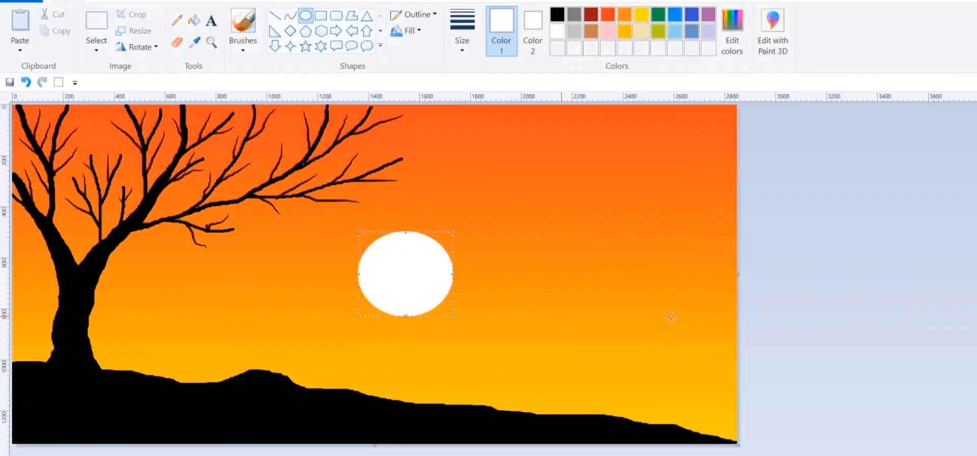
# - Paint a few thin black grass blades at the hill's left edge with the Oil brush at its smallest size
pyautogui.click(242, 44)
pyautogui.click(252, 97)
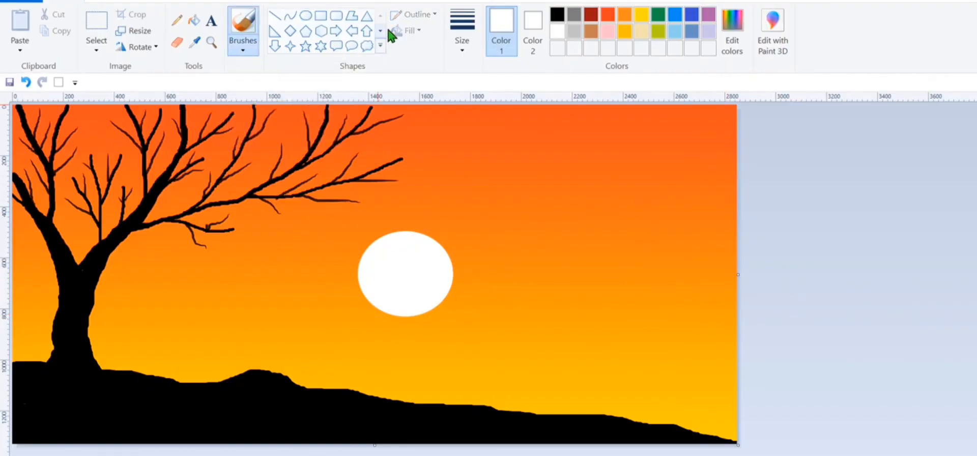
pyautogui.click(462, 52)
pyautogui.click(469, 74)
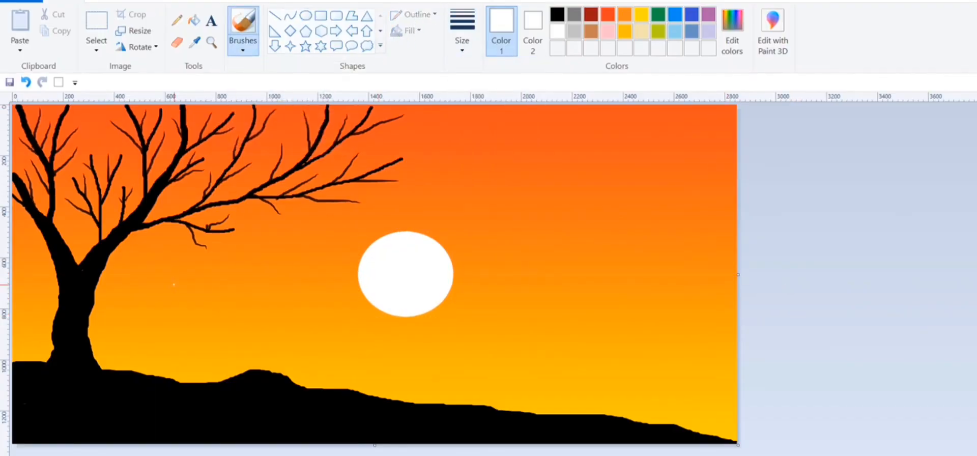
pyautogui.click(575, 14)
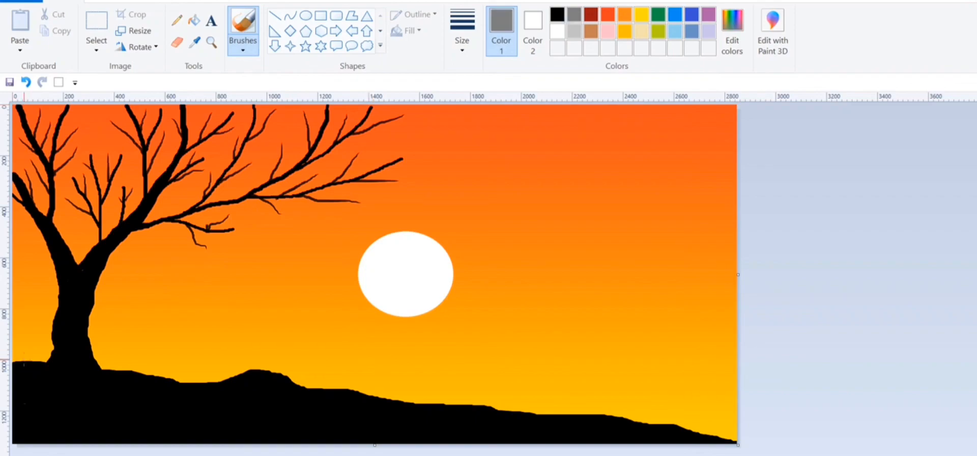
pyautogui.moveTo(20, 351); pyautogui.dragTo(18, 364)
pyautogui.click(557, 15)
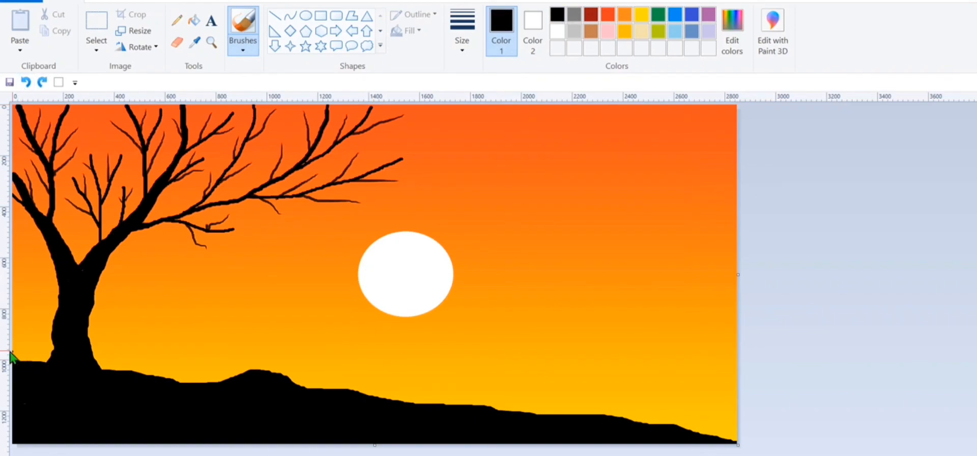
pyautogui.moveTo(21, 362)
pyautogui.mouseDown()
pyautogui.moveTo(21, 343)
pyautogui.moveTo(31, 343)
pyautogui.moveTo(18, 345)
pyautogui.mouseUp()
# - Paint a clump of thin black grass blades on the hill just right of the tree trunk
pyautogui.moveTo(154, 355); pyautogui.dragTo(160, 378)
pyautogui.moveTo(167, 365)
pyautogui.mouseDown()
pyautogui.moveTo(164, 380)
pyautogui.moveTo(173, 381)
pyautogui.mouseUp()
pyautogui.moveTo(180, 363)
pyautogui.mouseDown()
pyautogui.moveTo(177, 381)
pyautogui.moveTo(166, 375)
pyautogui.mouseUp()
pyautogui.moveTo(164, 347); pyautogui.dragTo(161, 375)
pyautogui.moveTo(149, 363); pyautogui.dragTo(153, 375)
pyautogui.moveTo(143, 356)
pyautogui.mouseDown()
pyautogui.moveTo(150, 374)
pyautogui.moveTo(181, 355)
pyautogui.mouseUp()
pyautogui.moveTo(168, 383)
pyautogui.mouseDown()
pyautogui.moveTo(175, 366)
pyautogui.moveTo(193, 361)
pyautogui.mouseUp()
pyautogui.moveTo(184, 382); pyautogui.dragTo(198, 369)
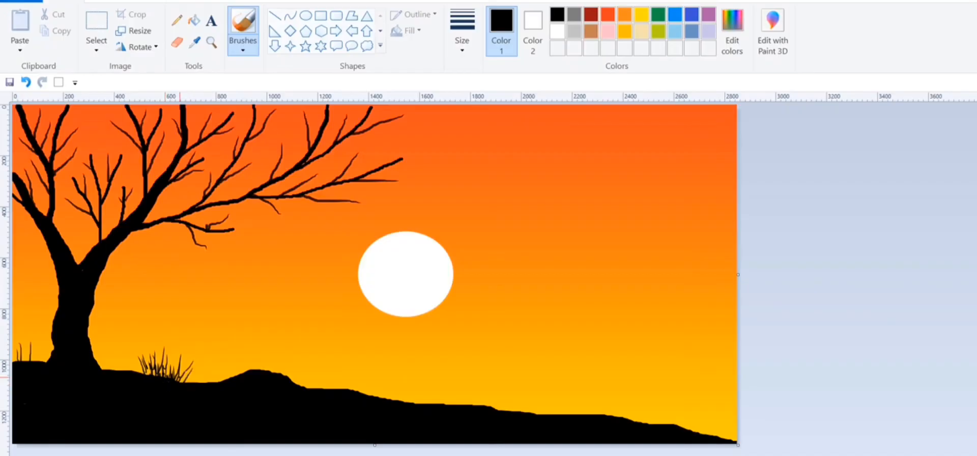
# - Paint a second grass clump on the hill just right of its rounded bump
pyautogui.moveTo(336, 390)
pyautogui.mouseDown()
pyautogui.moveTo(335, 367)
pyautogui.moveTo(351, 377)
pyautogui.mouseUp()
pyautogui.moveTo(353, 391); pyautogui.dragTo(356, 377)
pyautogui.moveTo(340, 391)
pyautogui.mouseDown()
pyautogui.moveTo(345, 372)
pyautogui.moveTo(328, 376)
pyautogui.moveTo(330, 365)
pyautogui.mouseUp()
pyautogui.moveTo(325, 385)
pyautogui.mouseDown()
pyautogui.moveTo(316, 362)
pyautogui.moveTo(322, 377)
pyautogui.mouseUp()
pyautogui.moveTo(329, 389)
pyautogui.mouseDown()
pyautogui.moveTo(320, 373)
pyautogui.moveTo(361, 369)
pyautogui.mouseUp()
pyautogui.moveTo(358, 393); pyautogui.dragTo(365, 376)
# - Paint a third grass clump on the slope below the sun
pyautogui.moveTo(433, 406); pyautogui.dragTo(429, 393)
pyautogui.moveTo(442, 406); pyautogui.dragTo(451, 383)
pyautogui.moveTo(455, 406)
pyautogui.mouseDown()
pyautogui.moveTo(457, 397)
pyautogui.moveTo(431, 390)
pyautogui.mouseUp()
pyautogui.moveTo(424, 406); pyautogui.dragTo(423, 383)
pyautogui.moveTo(452, 405); pyautogui.dragTo(460, 388)
pyautogui.moveTo(458, 408); pyautogui.dragTo(459, 396)
# - Paint a fourth grass clump on the slope about three quarters of the way across the canvas
pyautogui.moveTo(563, 406); pyautogui.dragTo(566, 414)
pyautogui.moveTo(570, 415); pyautogui.dragTo(579, 396)
pyautogui.moveTo(586, 414); pyautogui.dragTo(590, 395)
pyautogui.moveTo(593, 415); pyautogui.dragTo(600, 400)
pyautogui.moveTo(604, 415)
pyautogui.mouseDown()
pyautogui.moveTo(605, 397)
pyautogui.moveTo(560, 400)
pyautogui.mouseUp()
# - Paint a fifth grass clump at the far right end of the slope
pyautogui.moveTo(702, 437); pyautogui.dragTo(698, 421)
pyautogui.moveTo(708, 439)
pyautogui.mouseDown()
pyautogui.moveTo(707, 420)
pyautogui.moveTo(718, 427)
pyautogui.mouseUp()
pyautogui.moveTo(725, 441); pyautogui.dragTo(713, 410)
pyautogui.moveTo(717, 437); pyautogui.dragTo(698, 410)
pyautogui.moveTo(694, 436); pyautogui.dragTo(684, 415)
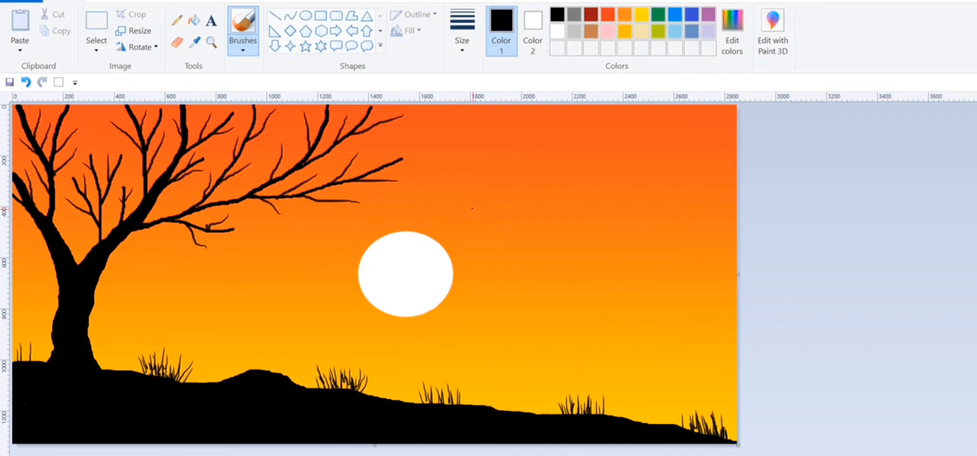
# - Paint small black V-shaped birds in flight, three in the sky right of the sun and three across the sun's face
pyautogui.moveTo(485, 208); pyautogui.dragTo(483, 214)
pyautogui.moveTo(508, 247); pyautogui.dragTo(515, 240)
pyautogui.hotkey('ctrl', 'z')
pyautogui.moveTo(520, 248); pyautogui.dragTo(519, 258)
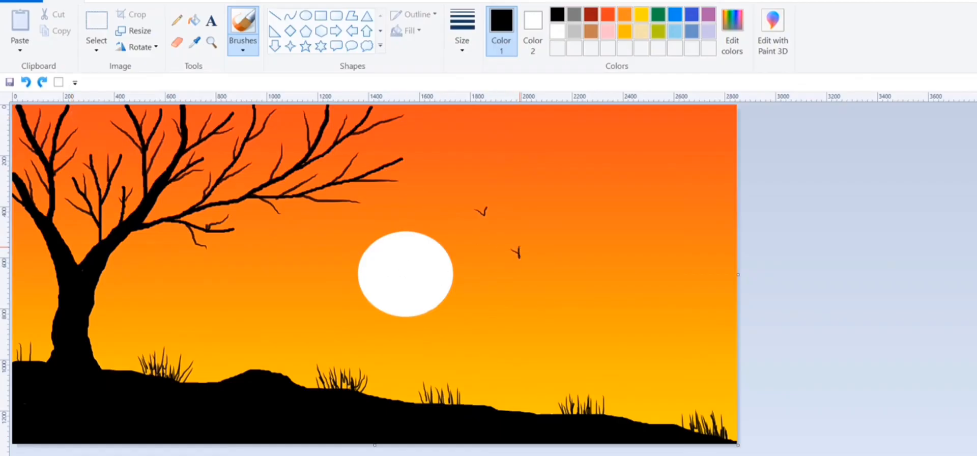
pyautogui.moveTo(543, 289); pyautogui.dragTo(548, 296)
pyautogui.moveTo(387, 243)
pyautogui.mouseDown()
pyautogui.moveTo(400, 240)
pyautogui.moveTo(400, 278)
pyautogui.mouseUp()
pyautogui.moveTo(404, 271); pyautogui.dragTo(400, 278)
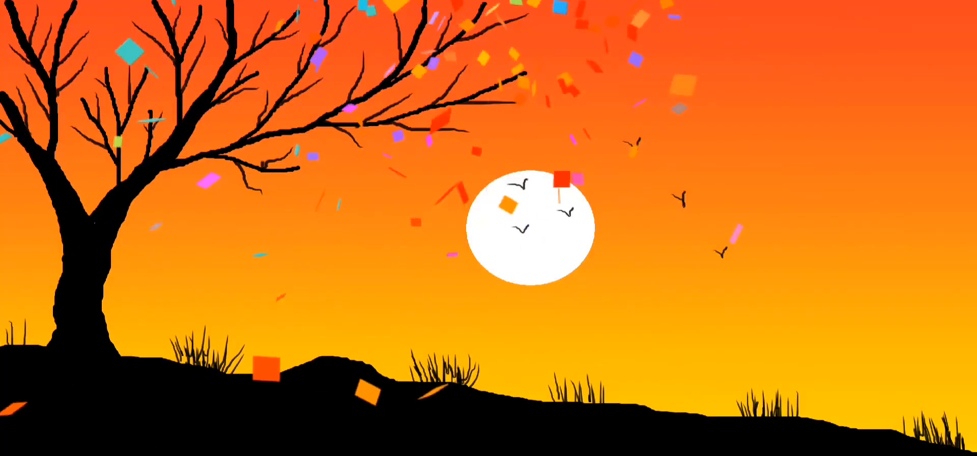